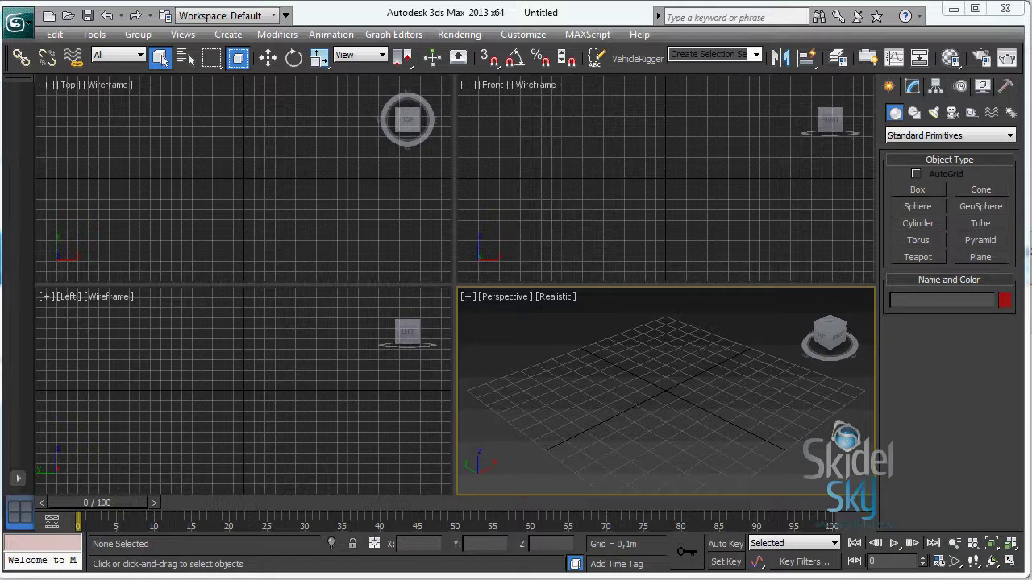
# - Activate the Left, Top, Front and Perspective viewports in turn, ending on Left
pyautogui.click(315, 377)
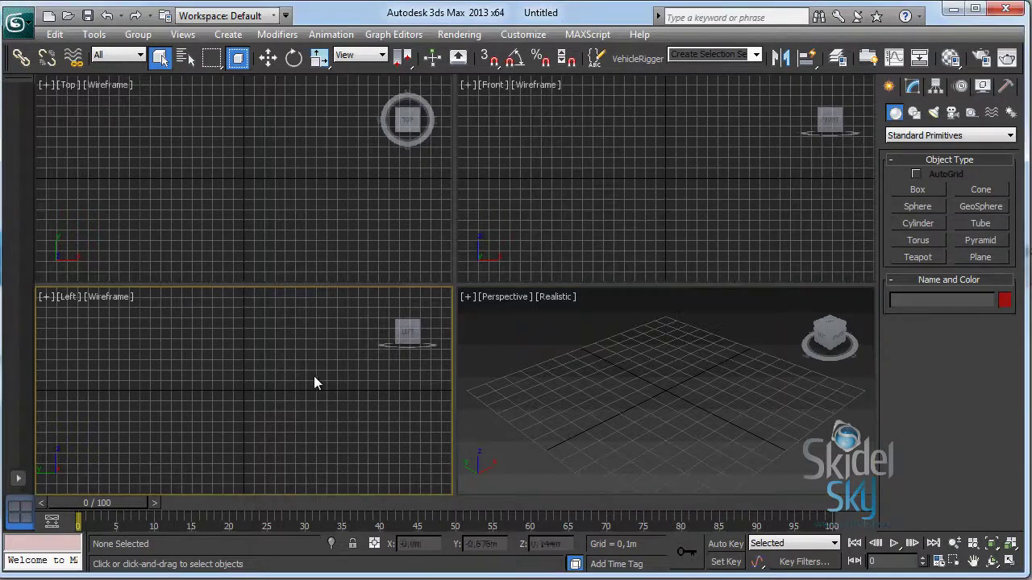
pyautogui.click(308, 251)
pyautogui.click(531, 237)
pyautogui.click(557, 354)
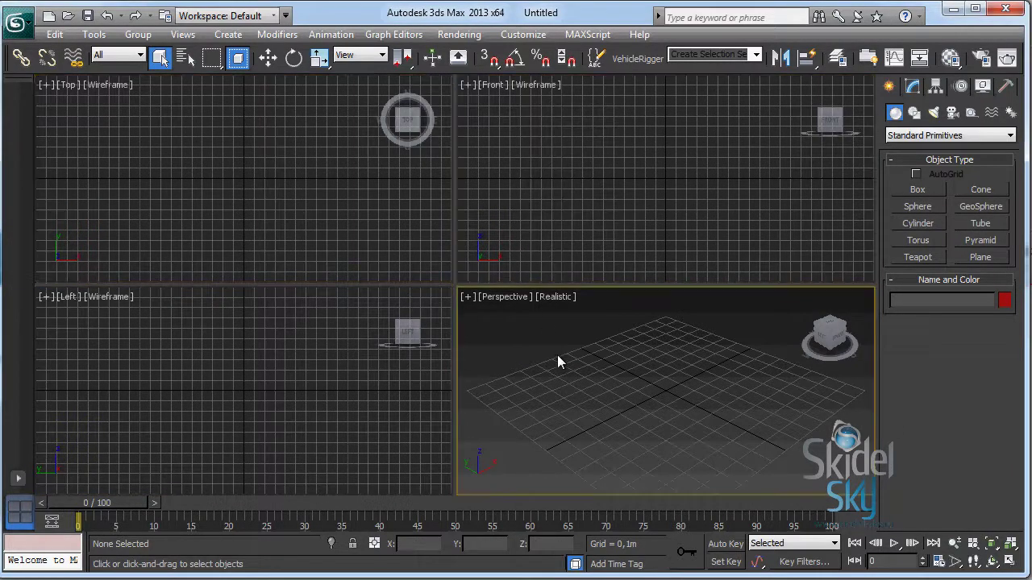
pyautogui.click(375, 378)
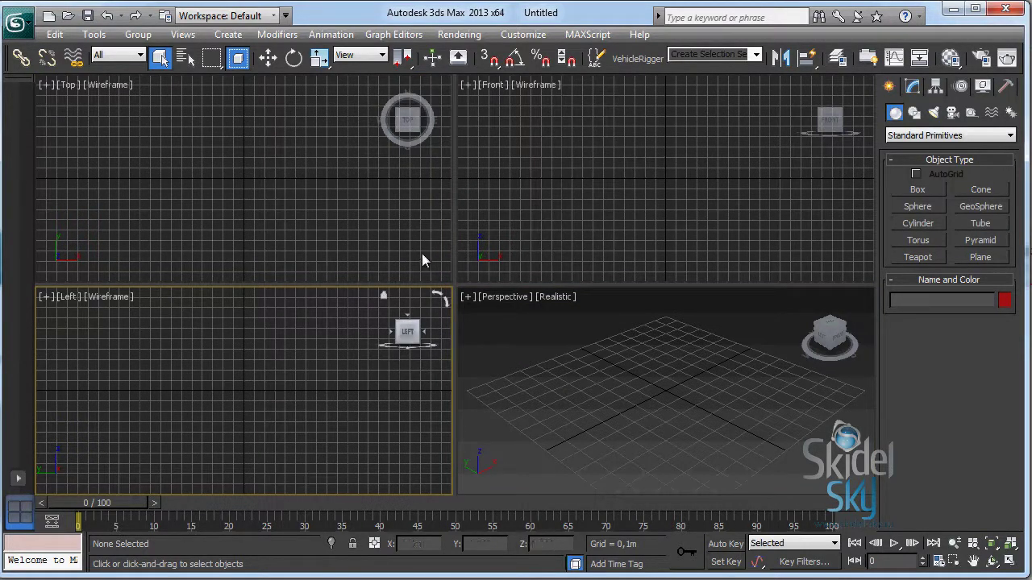
pyautogui.moveTo(407, 332)
pyautogui.click(204, 218)
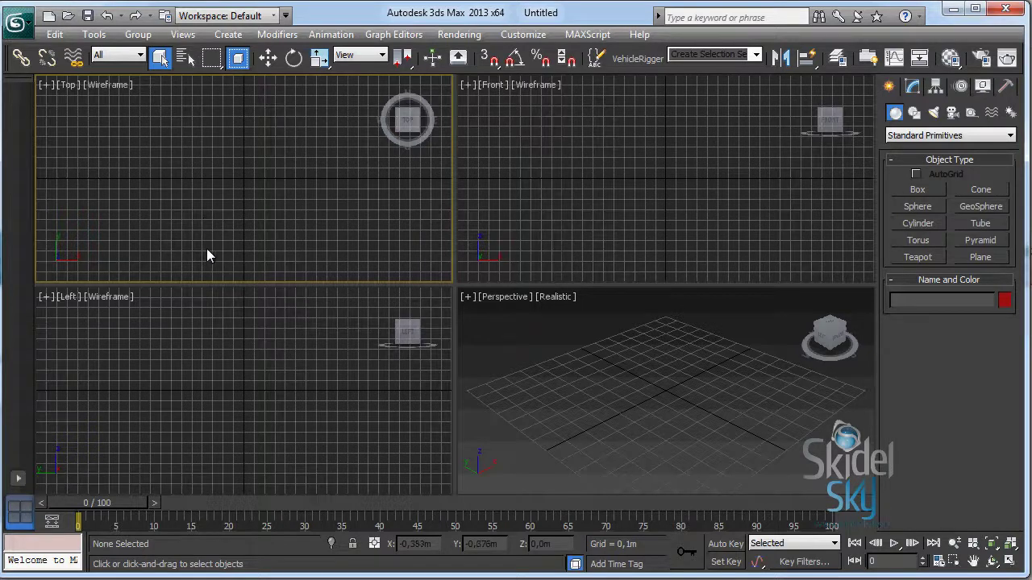
pyautogui.click(220, 320)
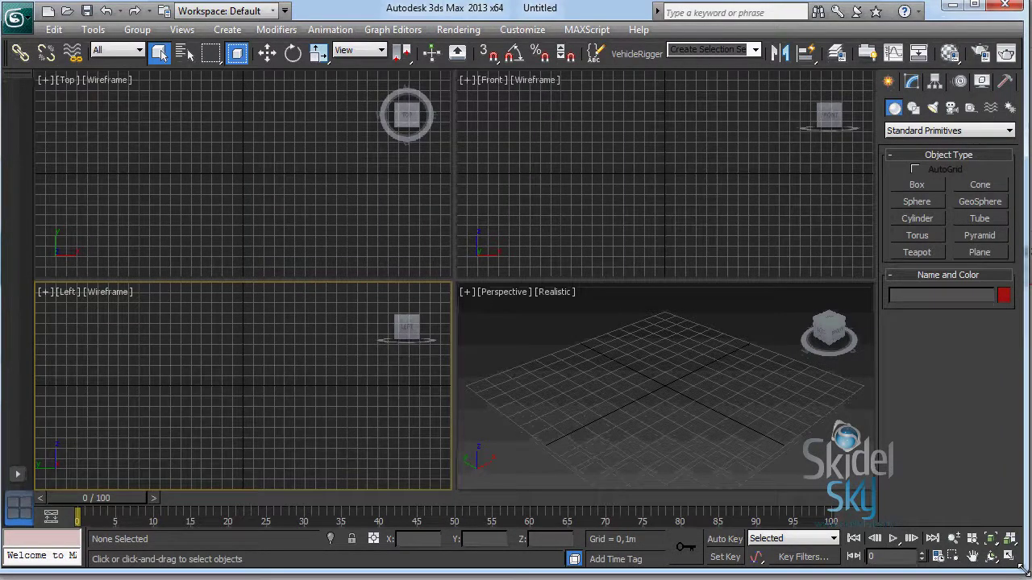
# - Enlarge the 3ds Max window, activate the Top and Front views, and show the Customize menu
pyautogui.moveTo(1020, 568); pyautogui.dragTo(1027, 579)
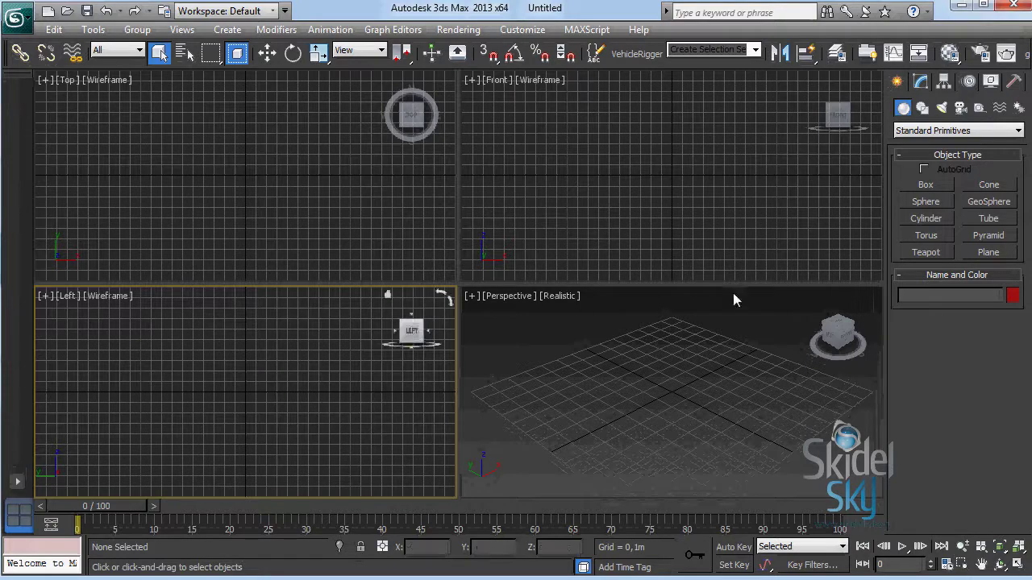
pyautogui.click(395, 193)
pyautogui.click(584, 193)
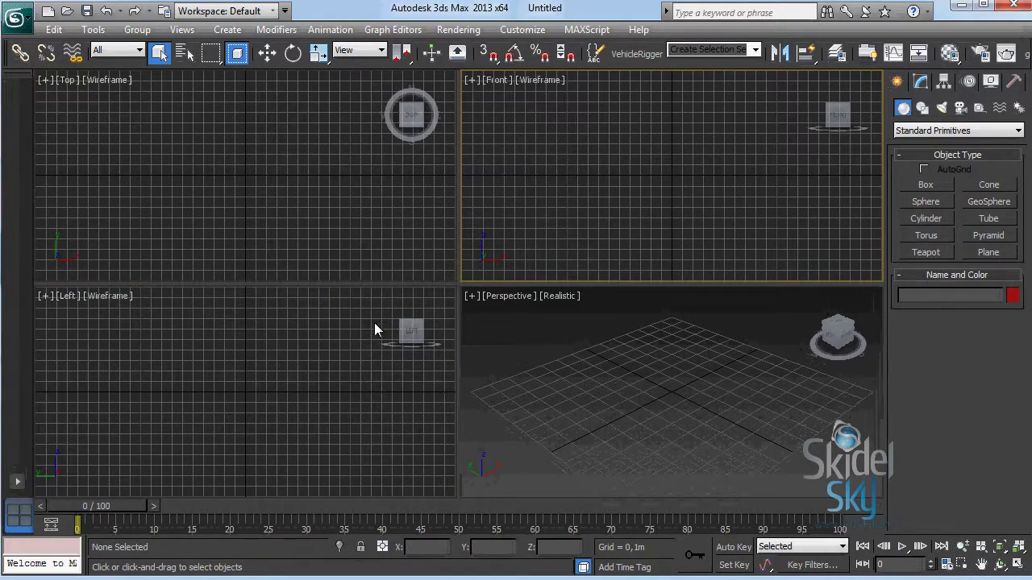
pyautogui.click(522, 29)
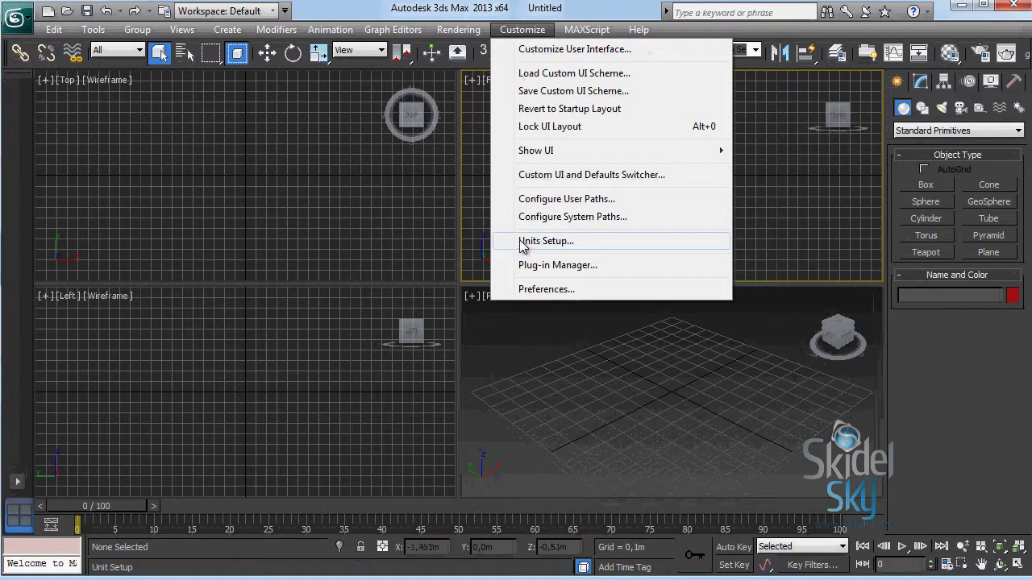
# - In Units Setup, keep the display unit at Metric Meters and confirm with OK
pyautogui.click(571, 244)
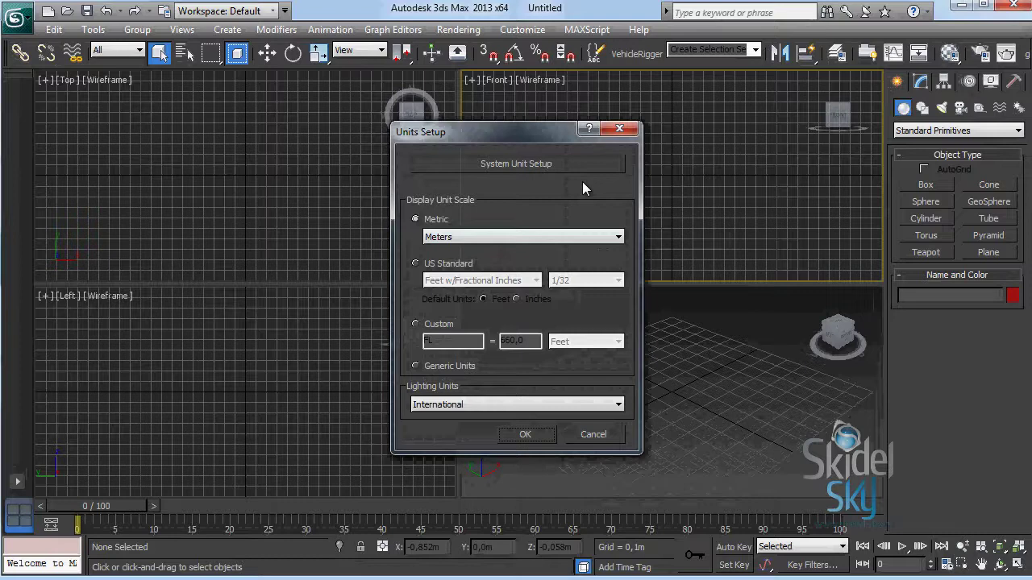
pyautogui.click(574, 235)
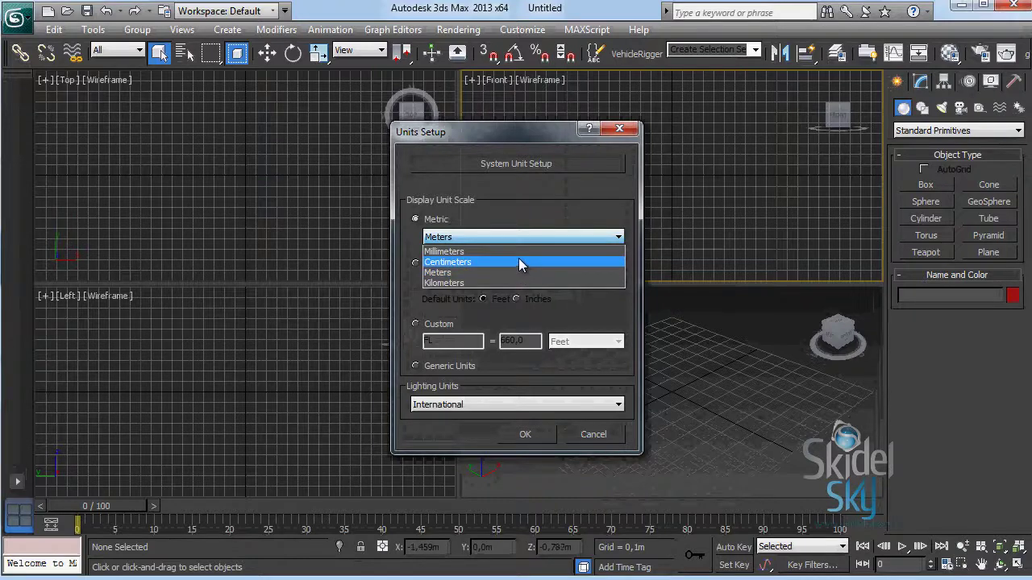
pyautogui.click(484, 274)
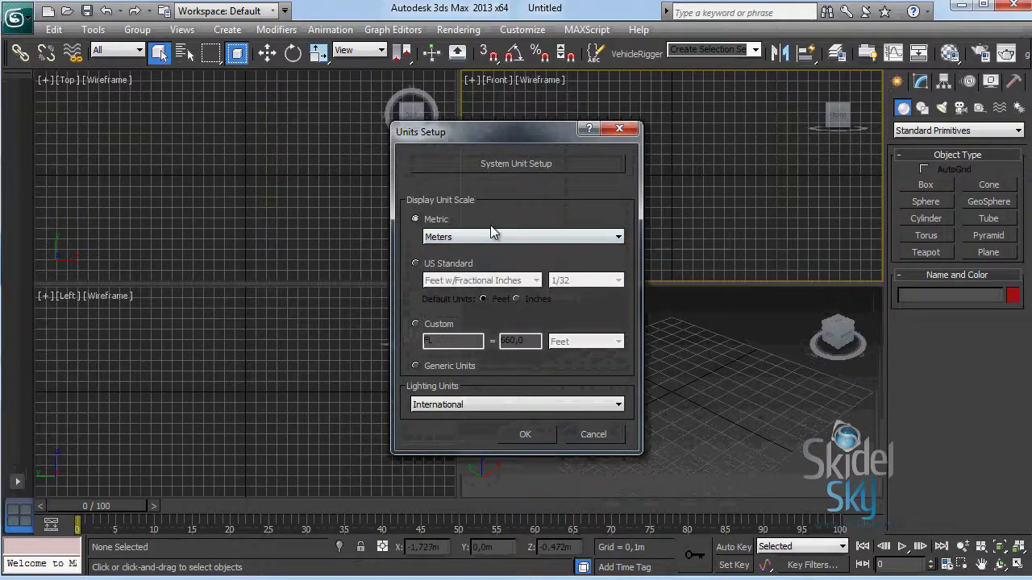
pyautogui.click(524, 436)
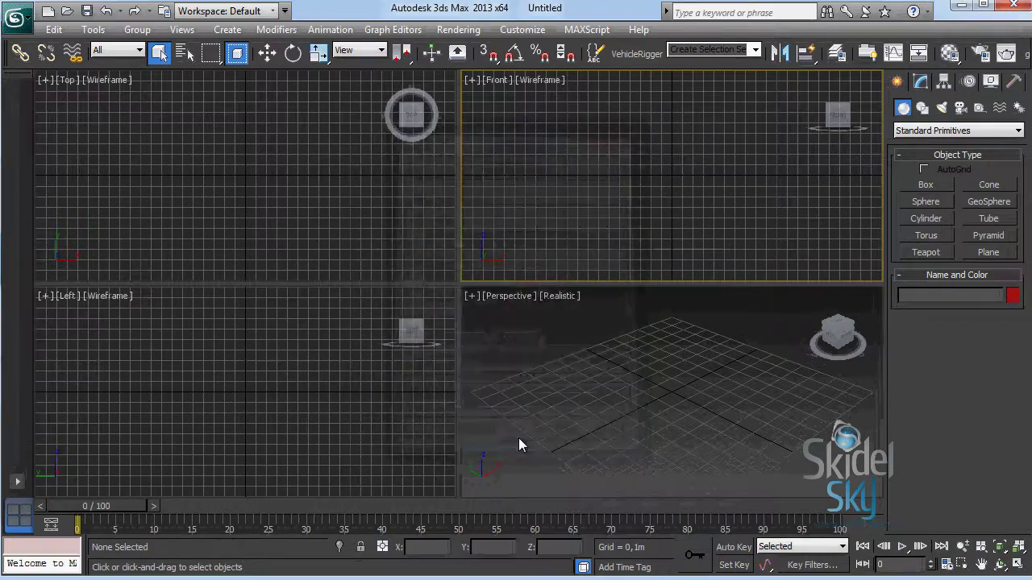
# - Open Preference Settings from the Customize menu on its General tab
pyautogui.click(520, 30)
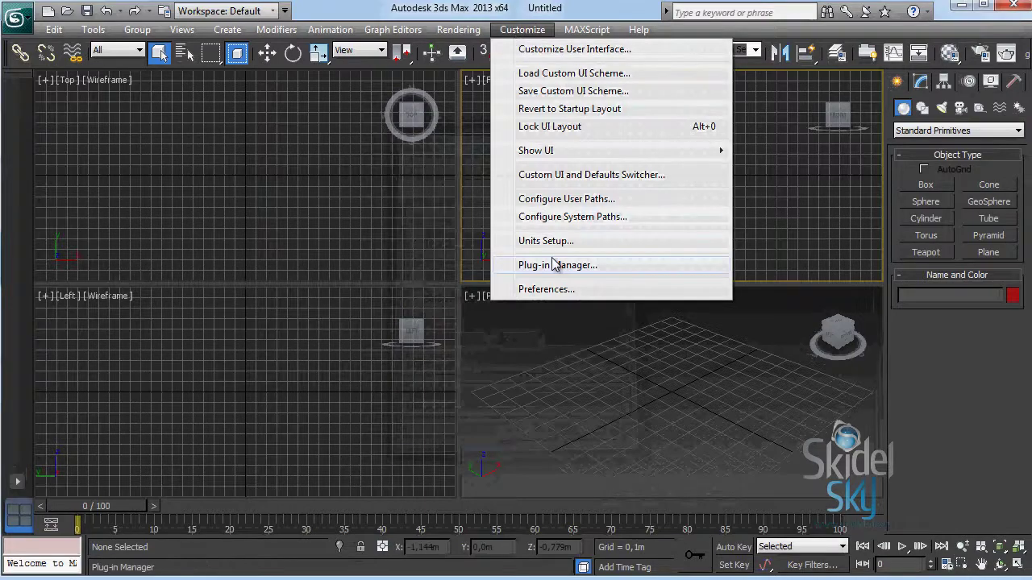
pyautogui.click(564, 290)
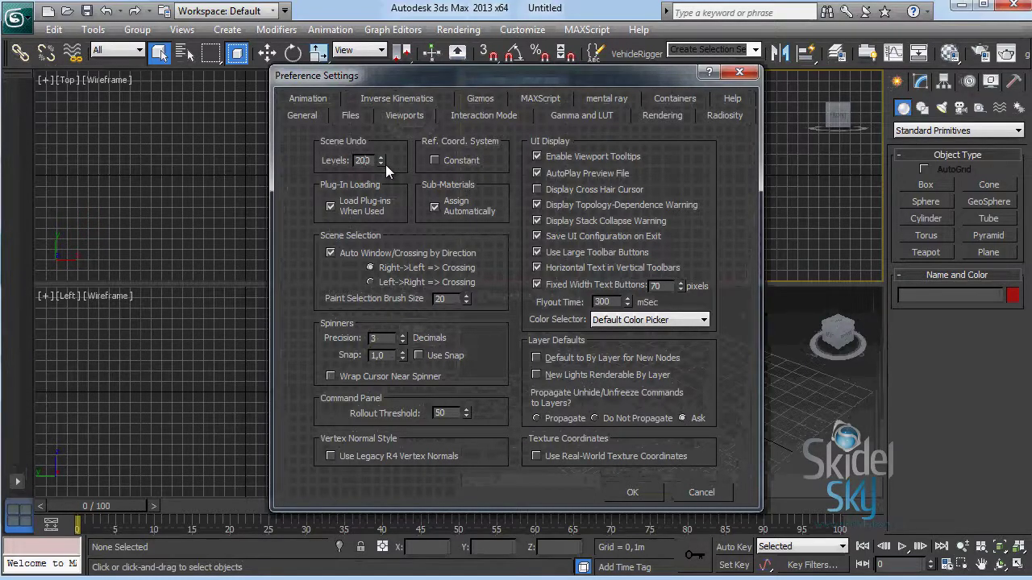
pyautogui.doubleClick(362, 160)
# - Show the Files preferences and select the 5,0-minute Backup Interval value
pyautogui.click(350, 116)
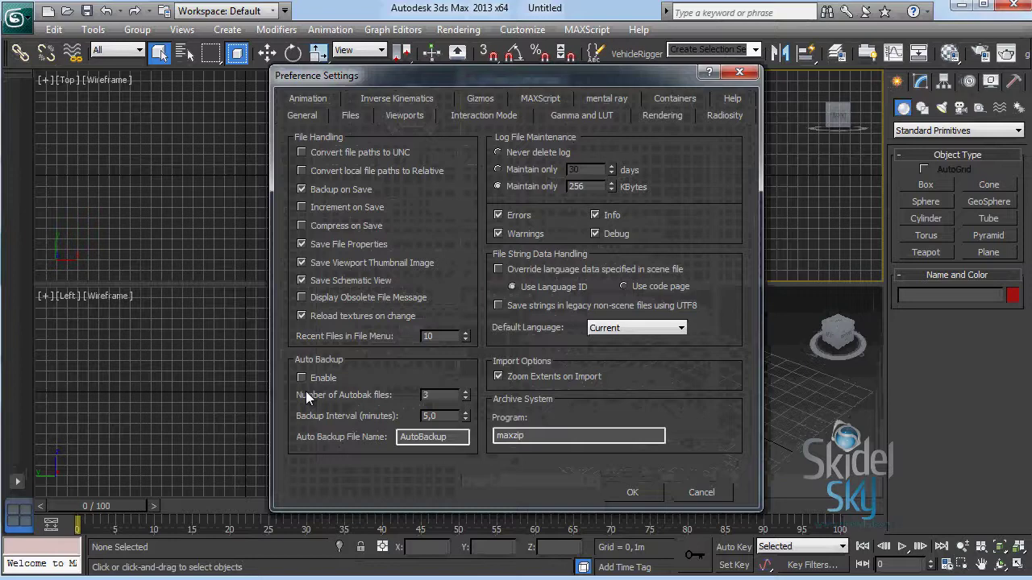
pyautogui.doubleClick(448, 415)
# - On the Viewports preferences, move the Display Driver Selection dialog aside and close it unchanged
pyautogui.click(400, 116)
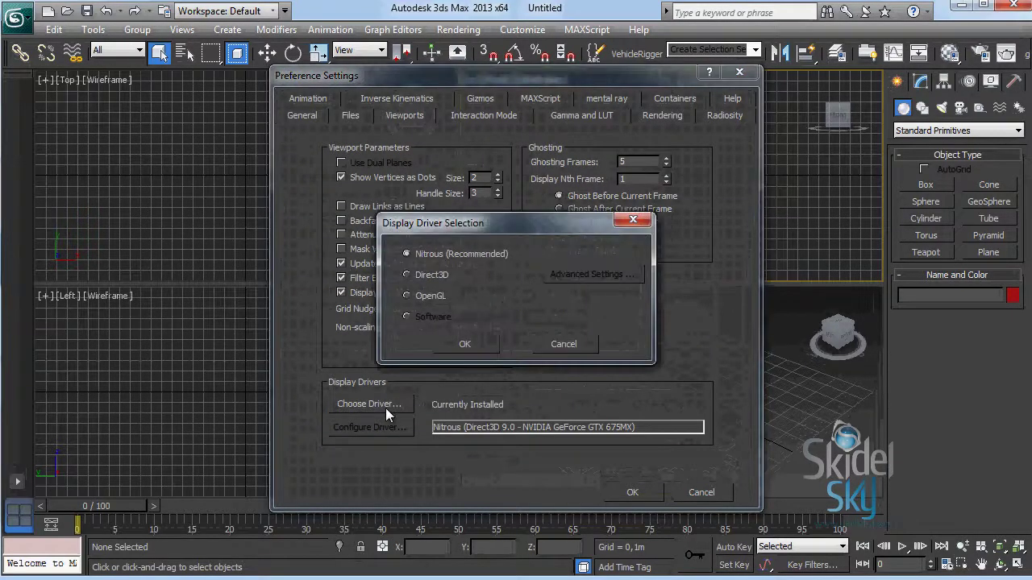
pyautogui.moveTo(438, 224); pyautogui.dragTo(647, 259)
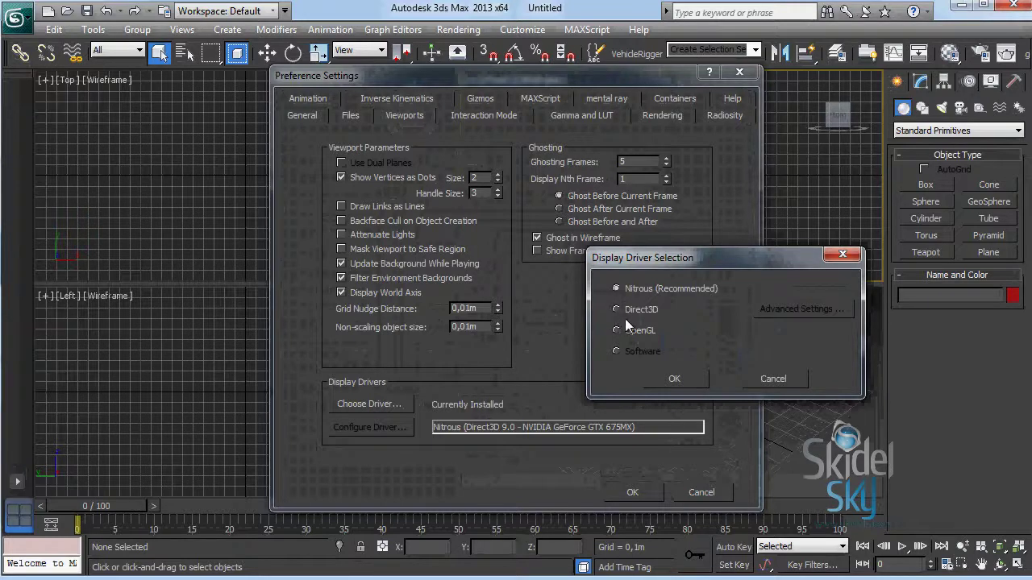
pyautogui.click(842, 254)
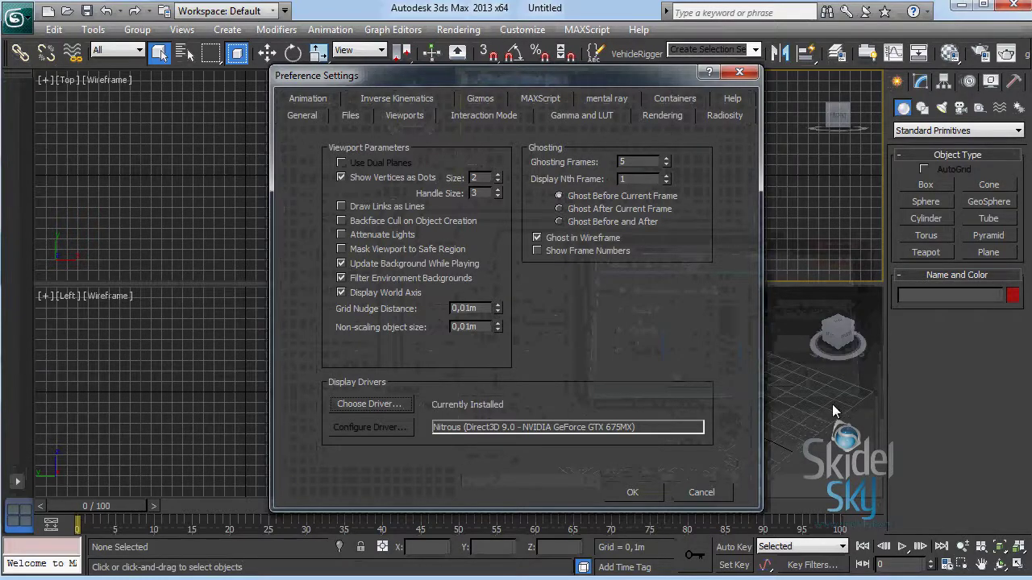
# - Close Preference Settings without saving, pan the Perspective view, then reopen Preferences
pyautogui.click(700, 491)
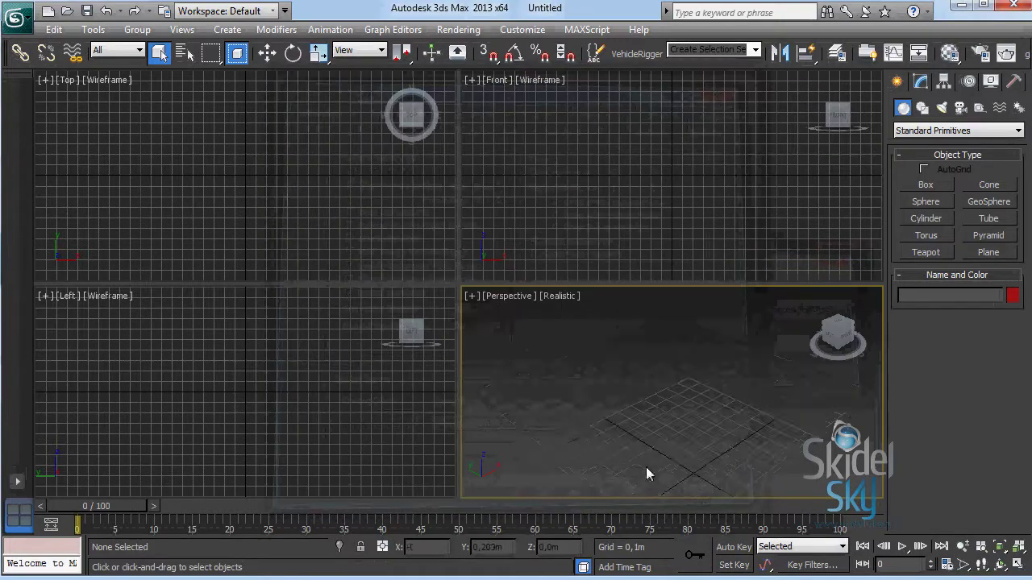
pyautogui.moveTo(633, 403)
pyautogui.mouseDown(button='middle')
pyautogui.moveTo(562, 373)
pyautogui.moveTo(686, 295)
pyautogui.moveTo(698, 373)
pyautogui.moveTo(712, 373)
pyautogui.moveTo(650, 390)
pyautogui.moveTo(698, 376)
pyautogui.moveTo(696, 390)
pyautogui.moveTo(686, 379)
pyautogui.mouseUp(button='middle')
pyautogui.click(536, 30)
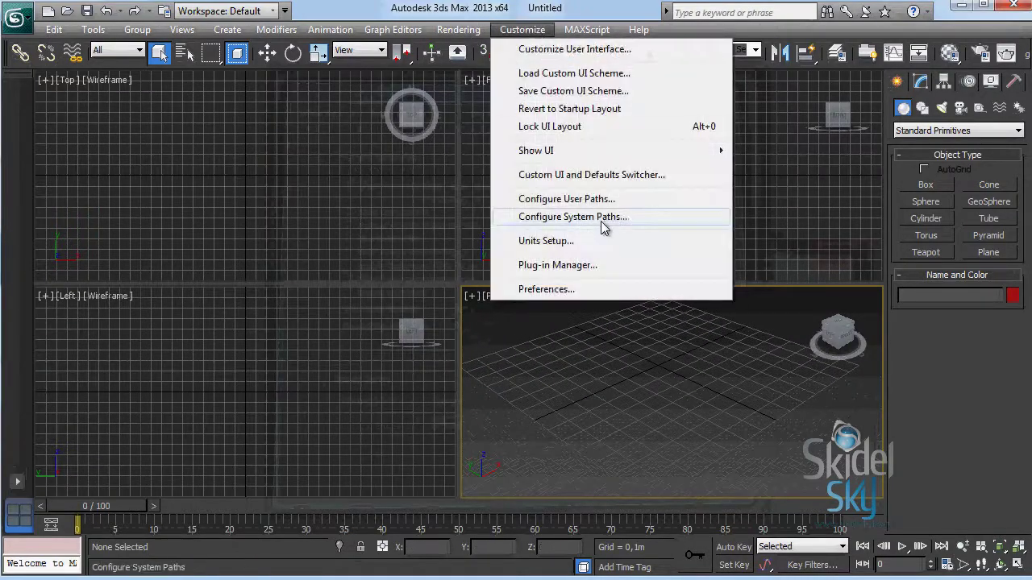
pyautogui.click(548, 287)
# - Browse the Viewports, Interaction Mode, Gamma and LUT, Rendering, Radiosity and Gizmos tabs, then close
pyautogui.click(401, 116)
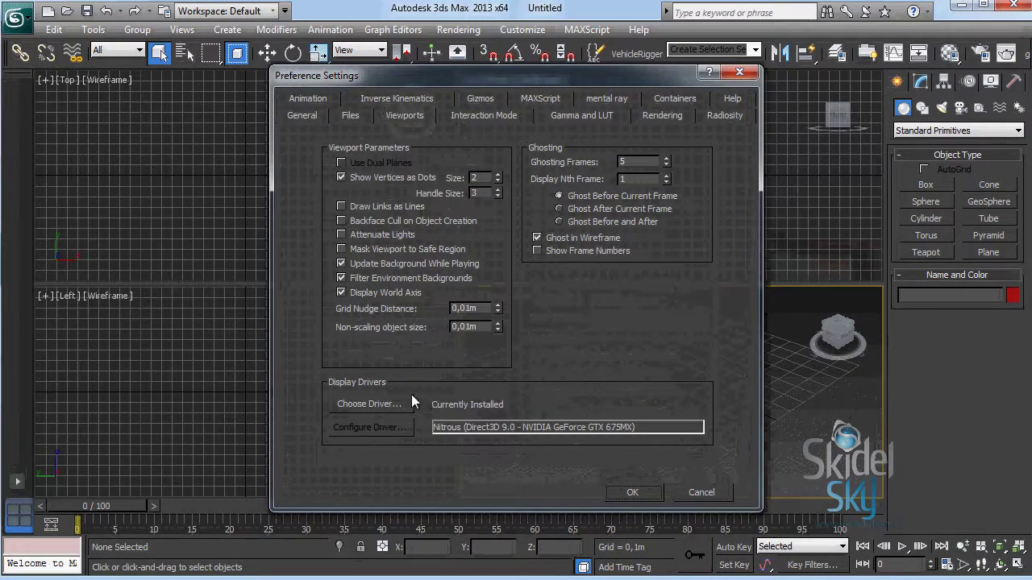
pyautogui.click(487, 115)
pyautogui.click(579, 115)
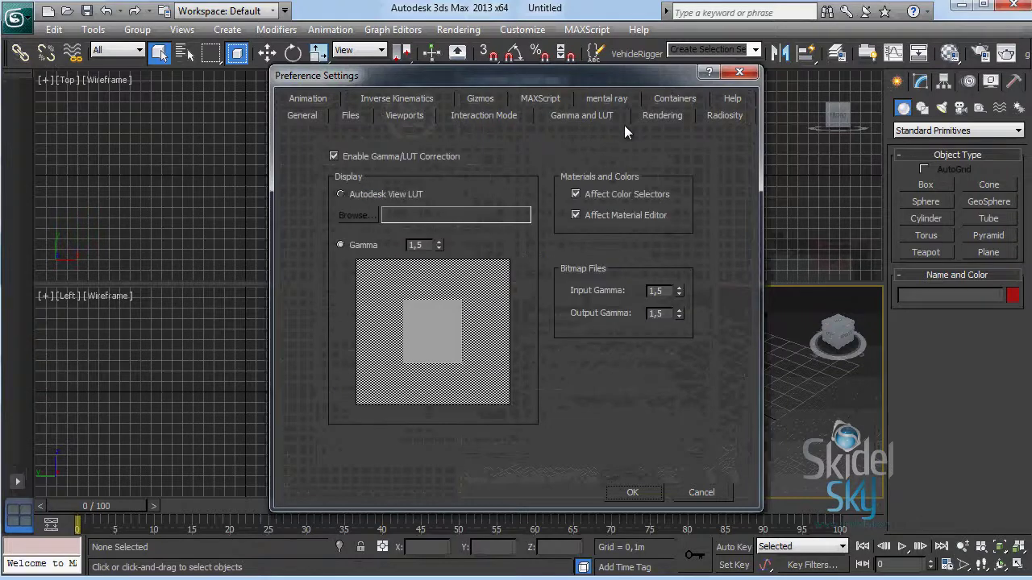
pyautogui.click(664, 120)
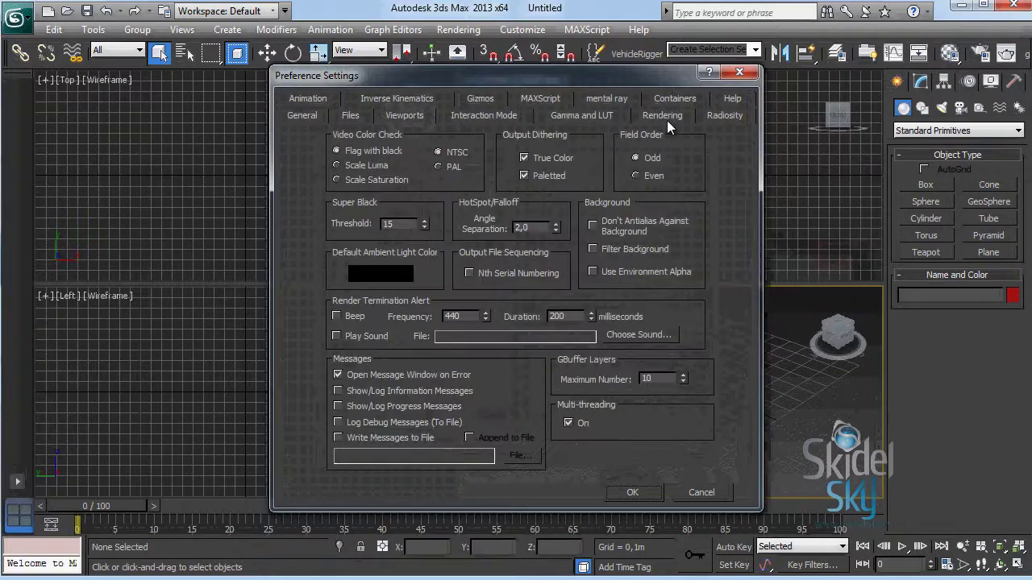
pyautogui.click(729, 114)
pyautogui.click(480, 99)
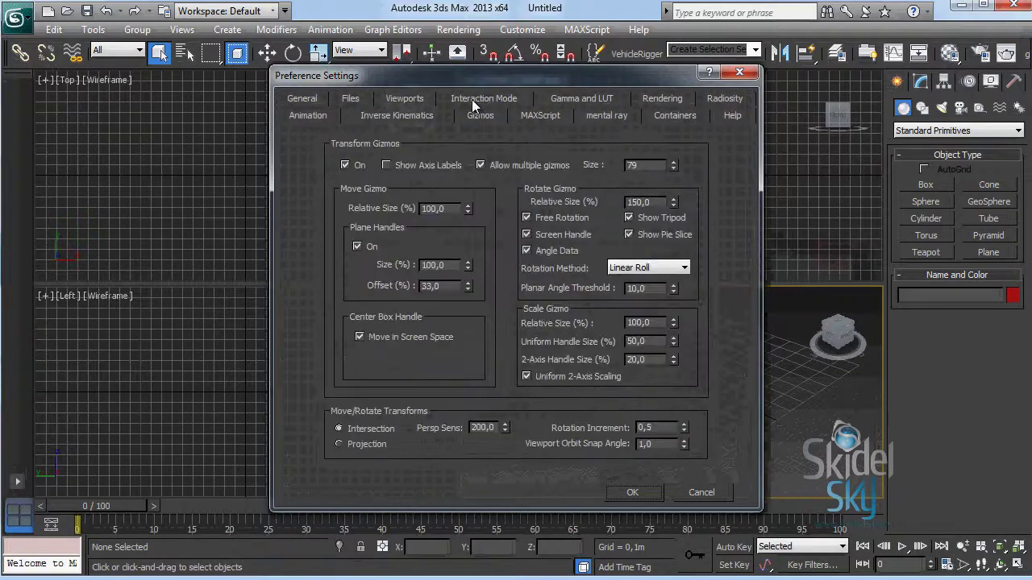
pyautogui.click(739, 72)
# - Create a teapot in the Perspective viewport
pyautogui.click(926, 252)
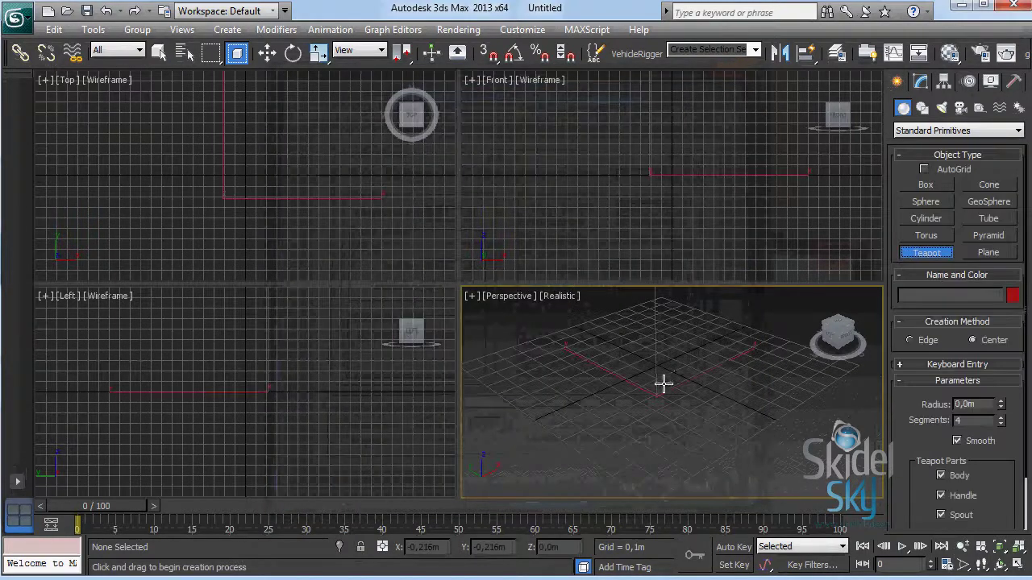
pyautogui.moveTo(663, 384); pyautogui.dragTo(686, 419)
pyautogui.rightClick(683, 417)
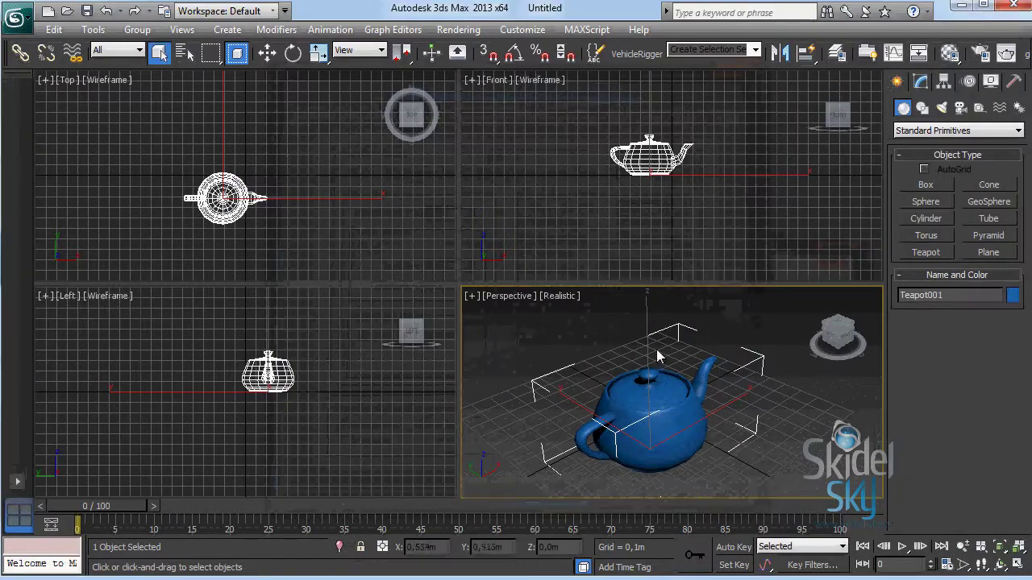
# - Move the teapot across the grid and up along Z, toggling the gizmo with X
pyautogui.press('w')
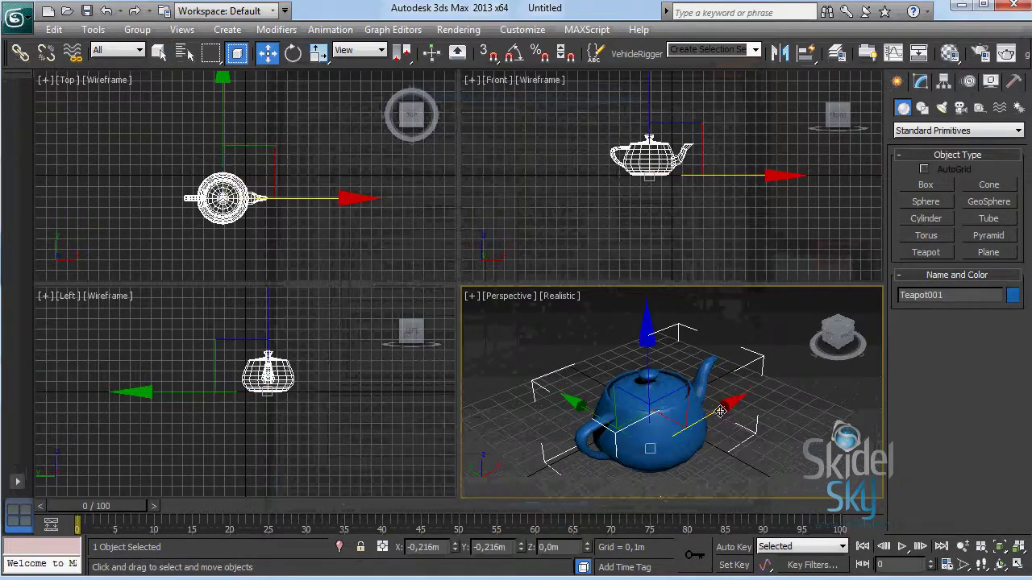
pyautogui.moveTo(720, 411)
pyautogui.mouseDown()
pyautogui.moveTo(678, 382)
pyautogui.moveTo(633, 442)
pyautogui.mouseUp()
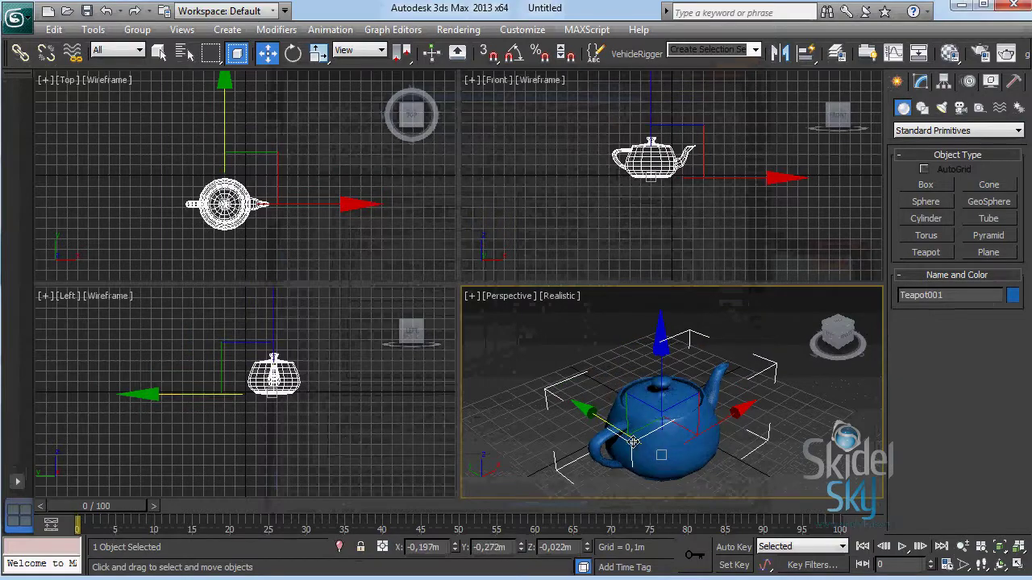
pyautogui.press('x')
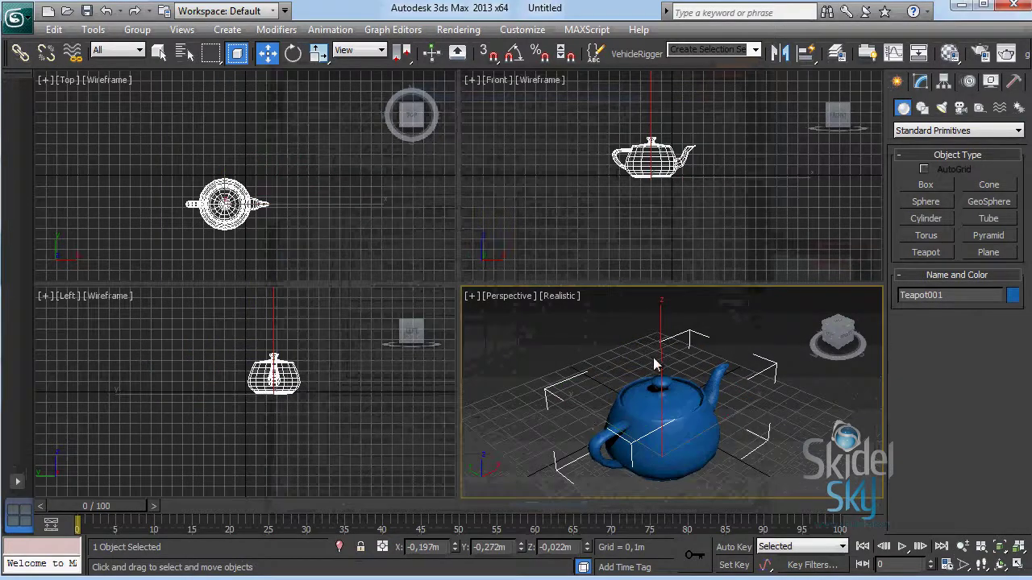
pyautogui.moveTo(654, 403)
pyautogui.mouseDown()
pyautogui.moveTo(654, 393)
pyautogui.moveTo(649, 416)
pyautogui.mouseUp()
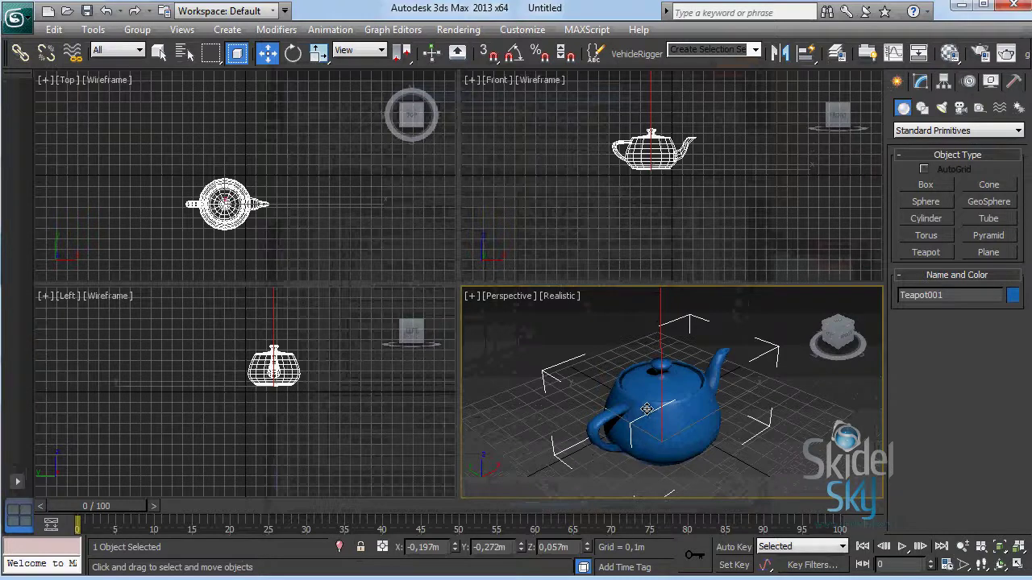
pyautogui.press('x')
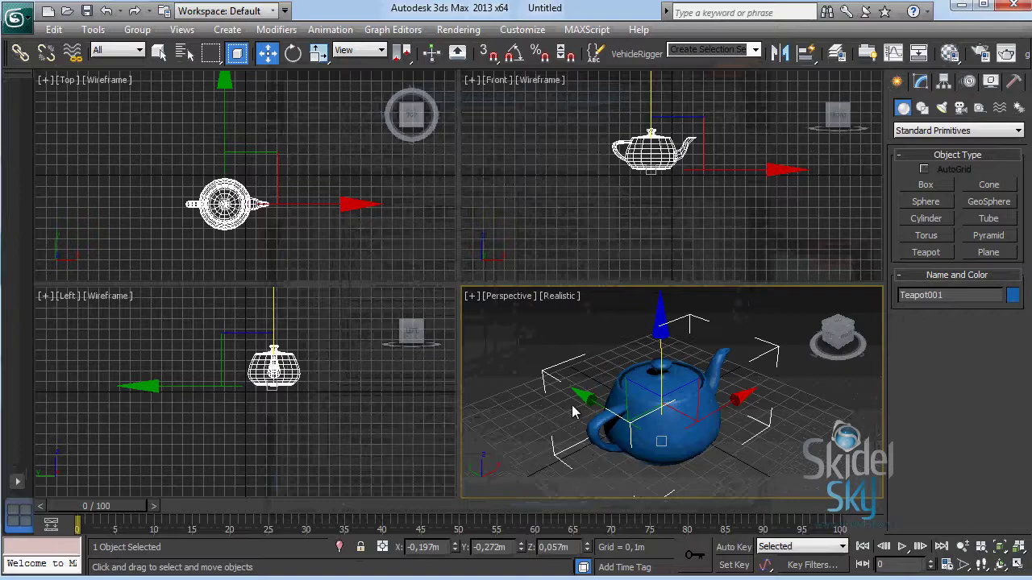
pyautogui.press('x')
pyautogui.moveTo(678, 381)
pyautogui.mouseDown()
pyautogui.moveTo(658, 376)
pyautogui.moveTo(657, 398)
pyautogui.mouseUp()
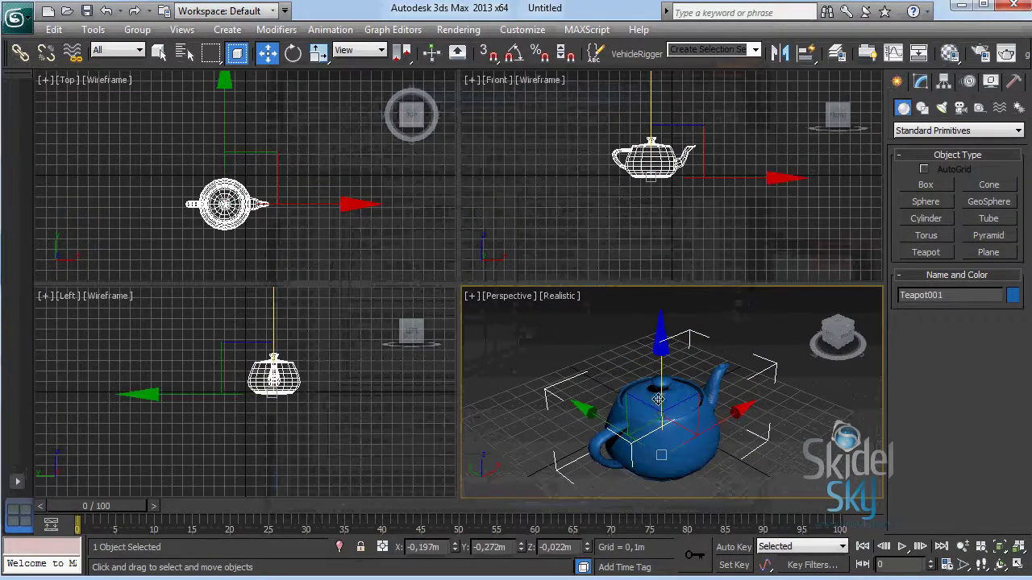
pyautogui.click(522, 29)
pyautogui.click(560, 289)
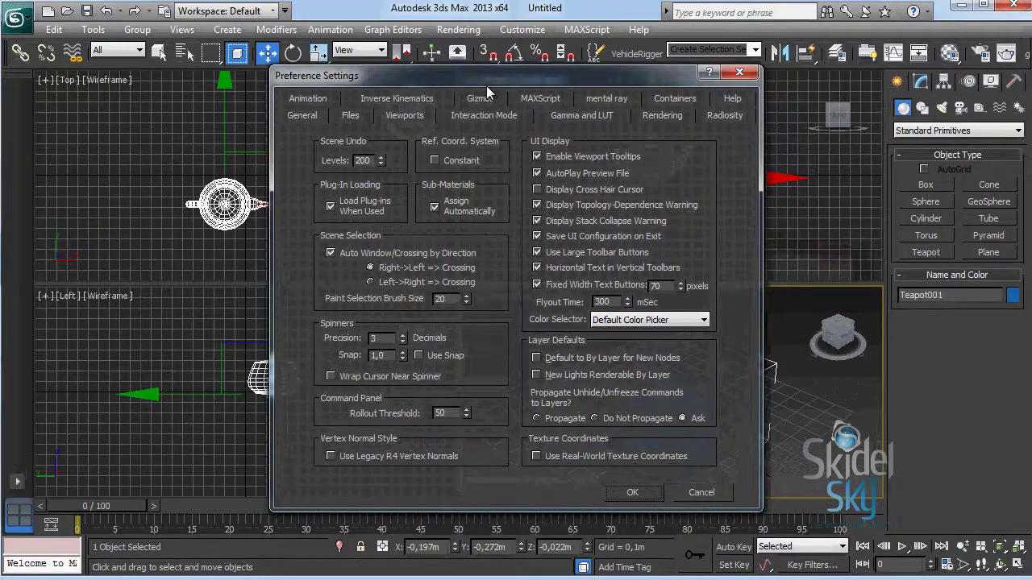
pyautogui.click(481, 97)
pyautogui.click(345, 165)
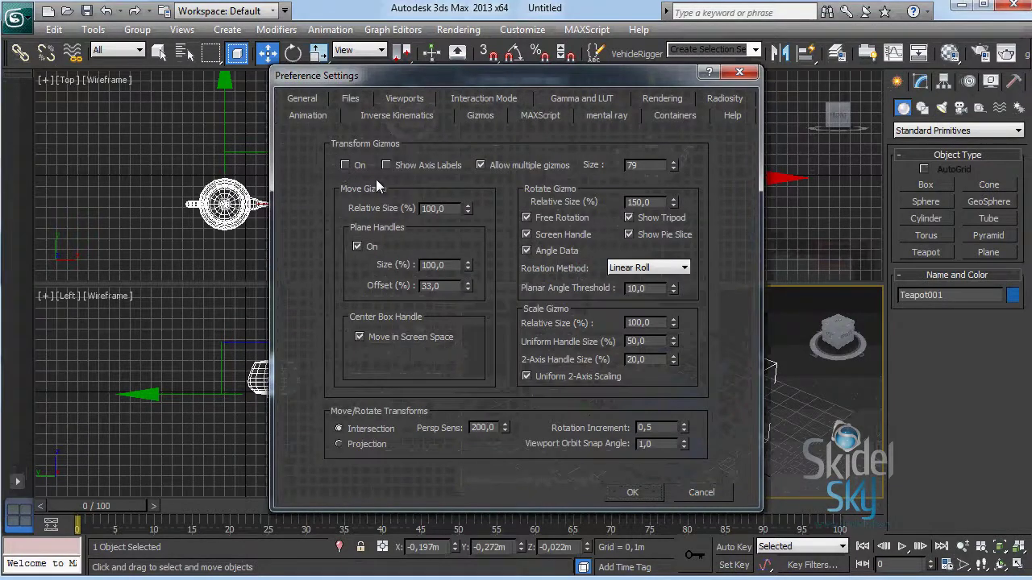
pyautogui.click(355, 167)
pyautogui.click(739, 74)
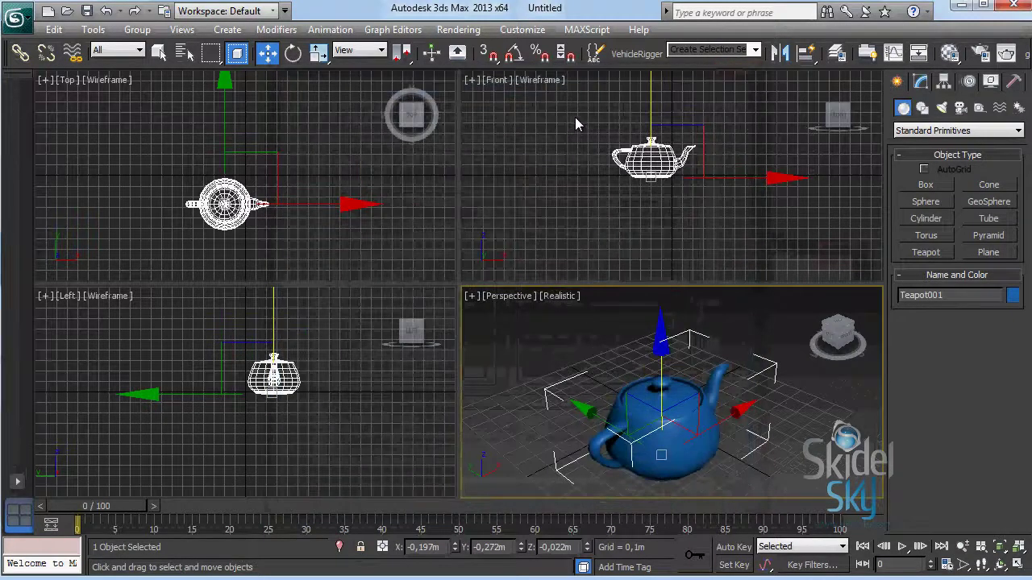
pyautogui.click(524, 31)
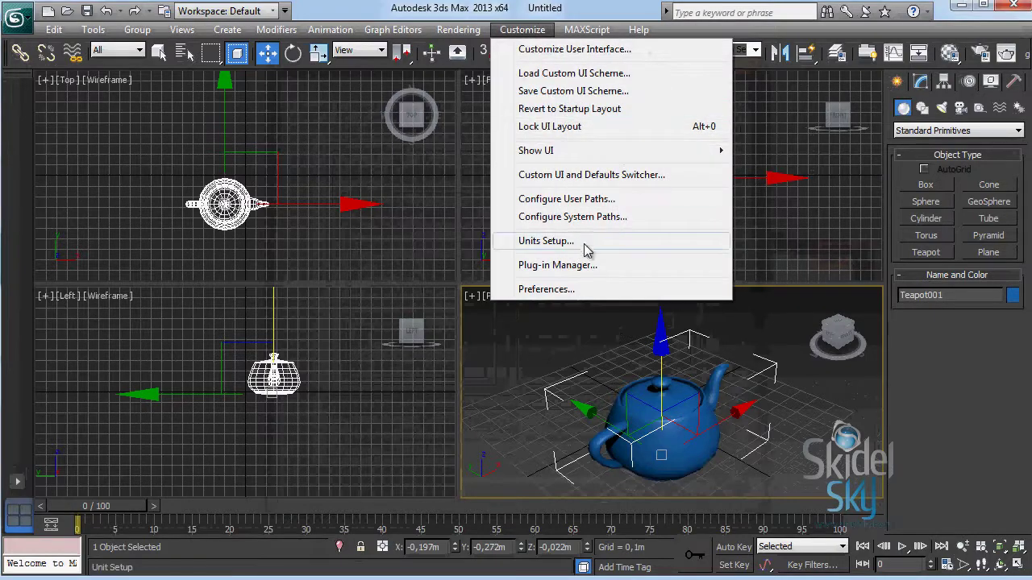
pyautogui.click(539, 200)
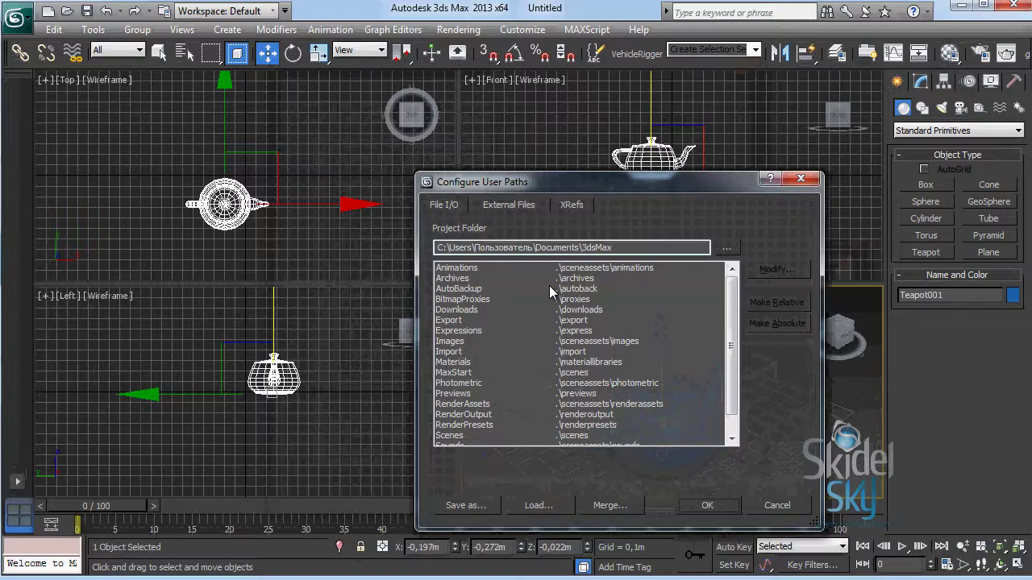
pyautogui.click(777, 505)
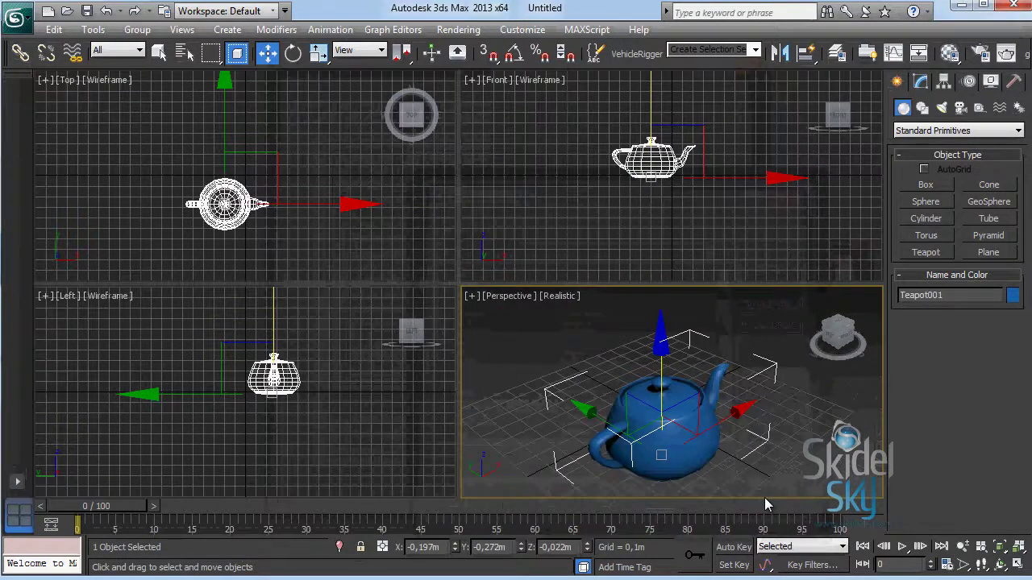
pyautogui.hotkey('ctrl', 'n')
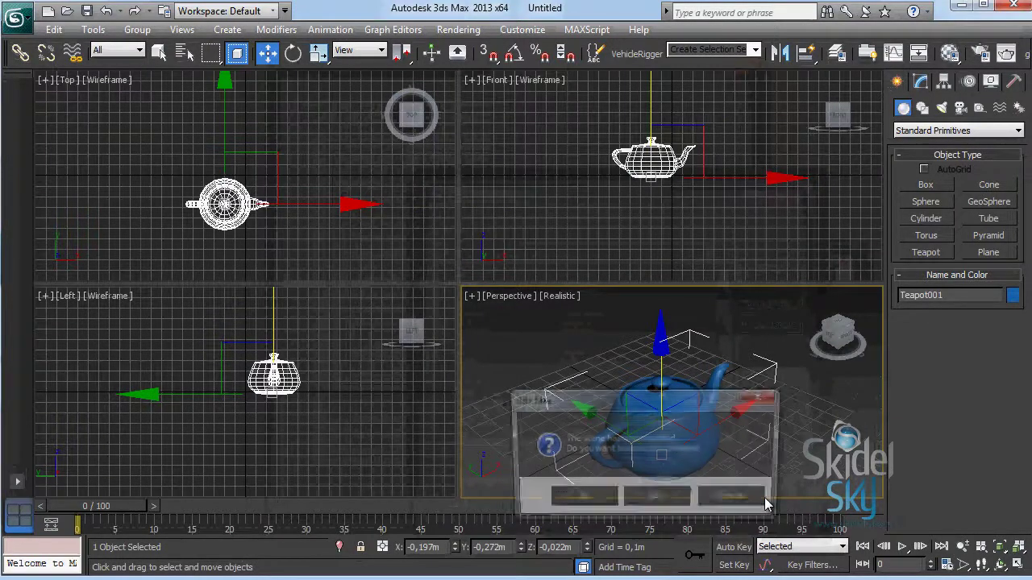
pyautogui.click(660, 502)
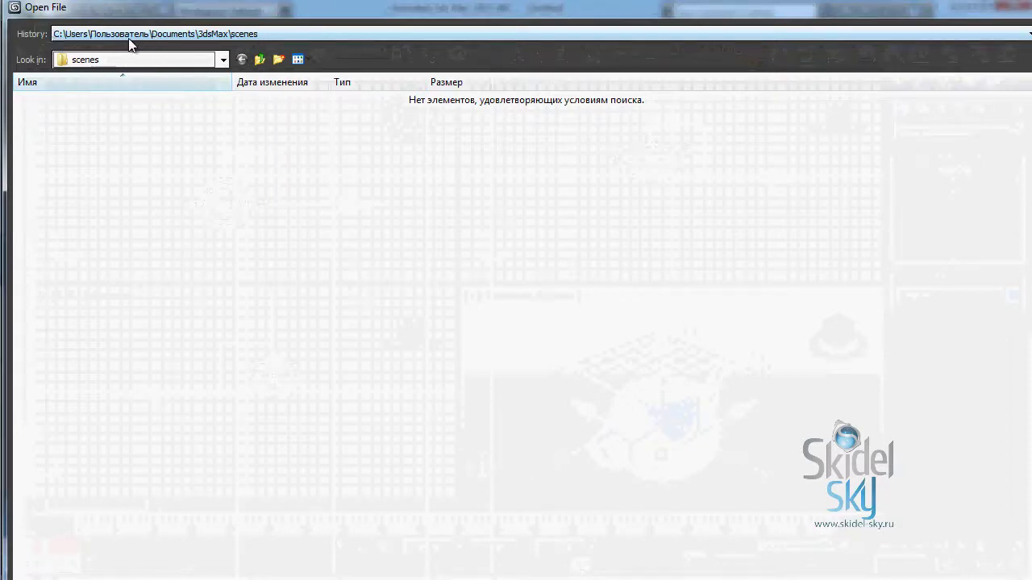
pyautogui.moveTo(529, 42)
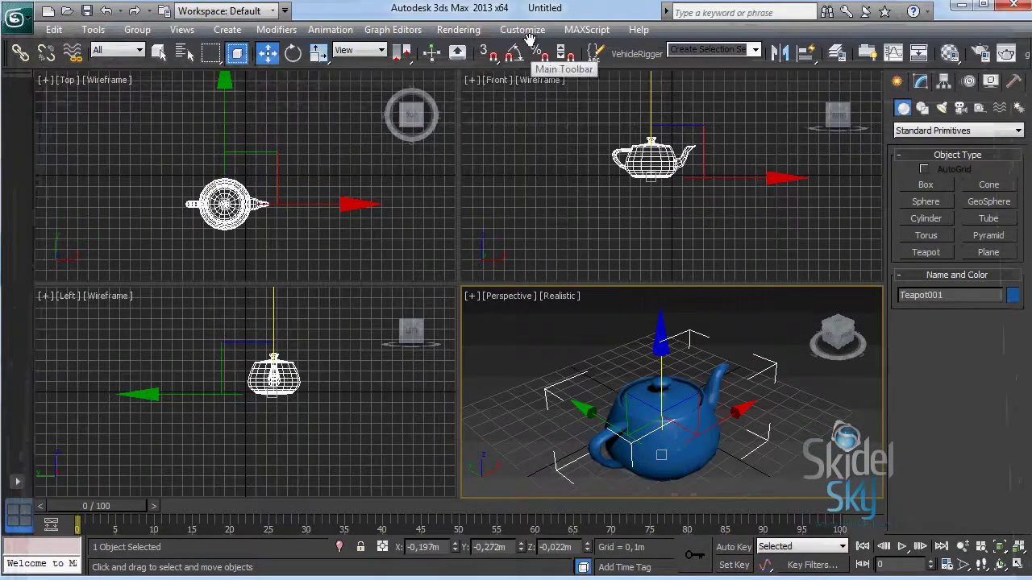
pyautogui.click(522, 29)
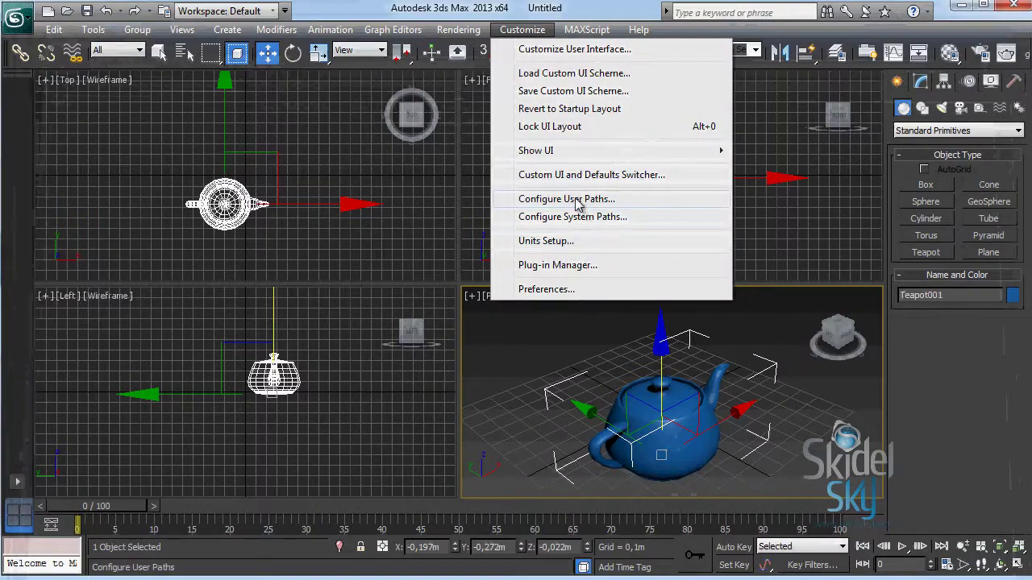
pyautogui.click(568, 200)
pyautogui.moveTo(611, 247); pyautogui.dragTo(428, 241)
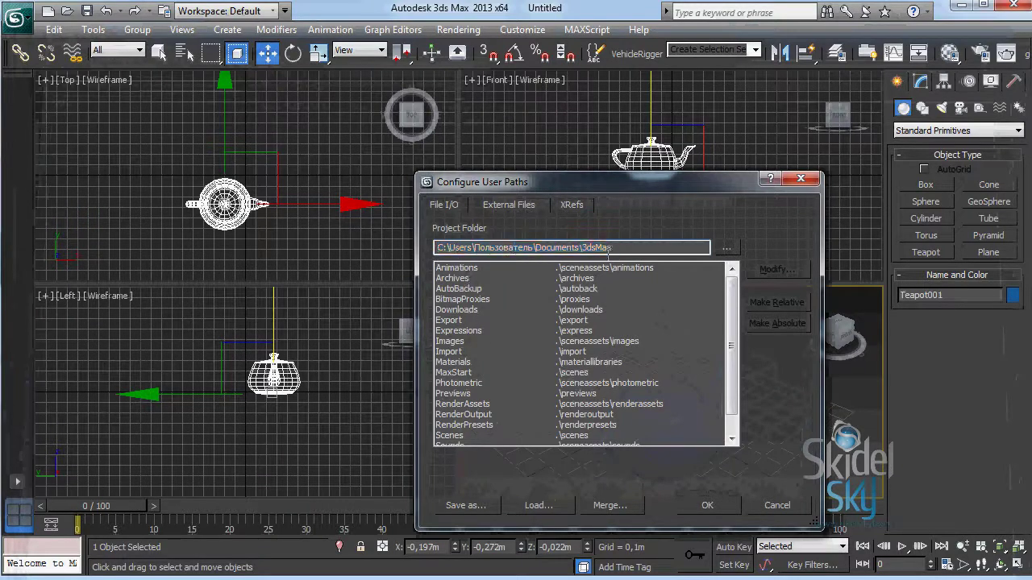
pyautogui.moveTo(513, 248); pyautogui.dragTo(654, 254)
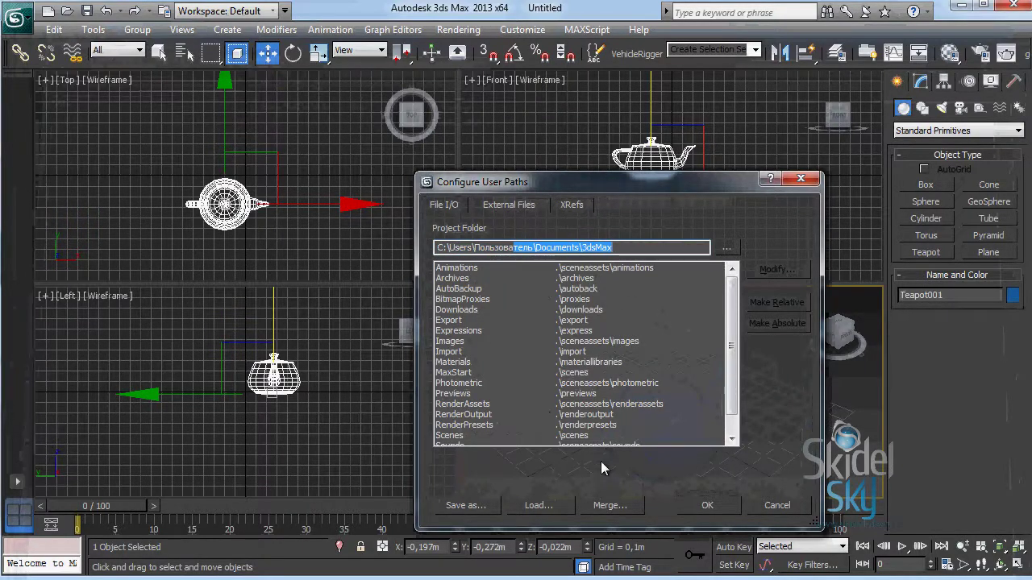
pyautogui.click(800, 178)
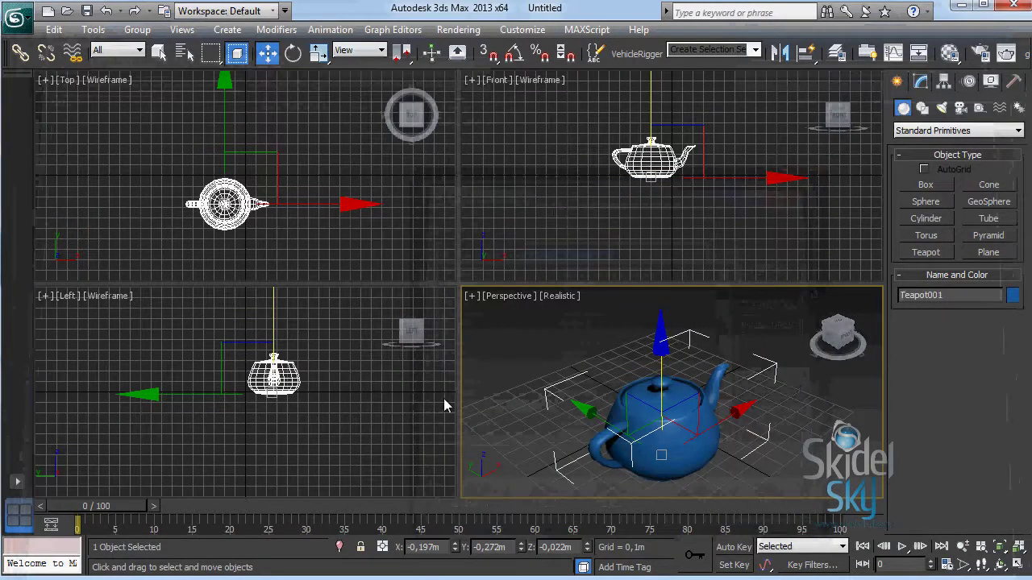